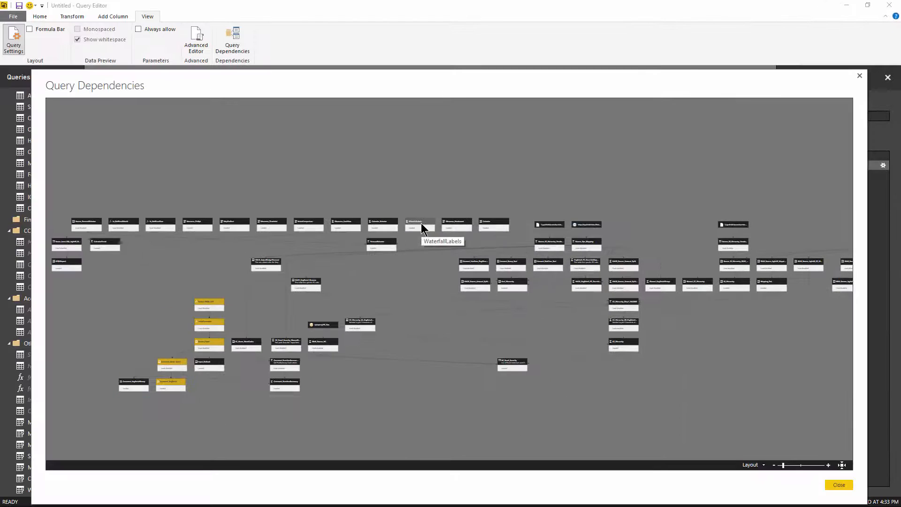
scroll(353, 175, "up", 1)
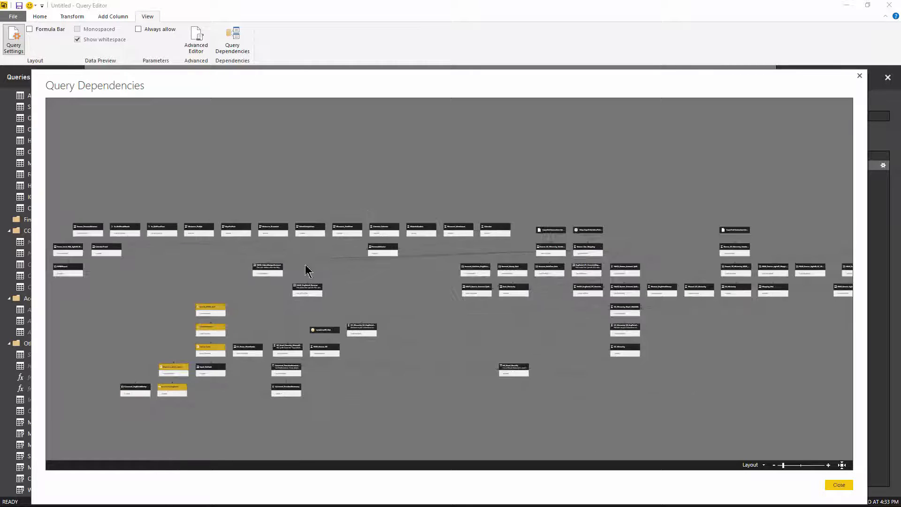
Step: Pan the query dependencies diagram leftward to reveal how further queries feed into one another
left_click_drag(135, 312, 367, 293)
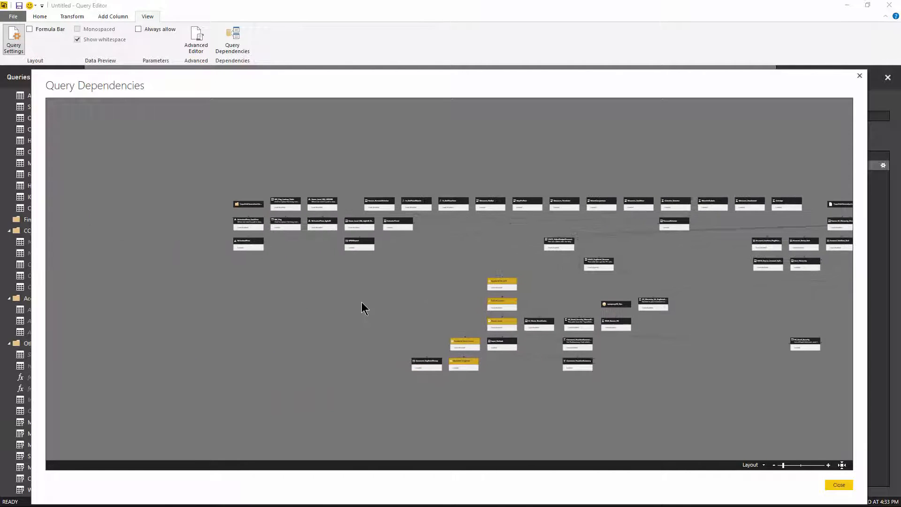
left_click_drag(461, 285, 222, 291)
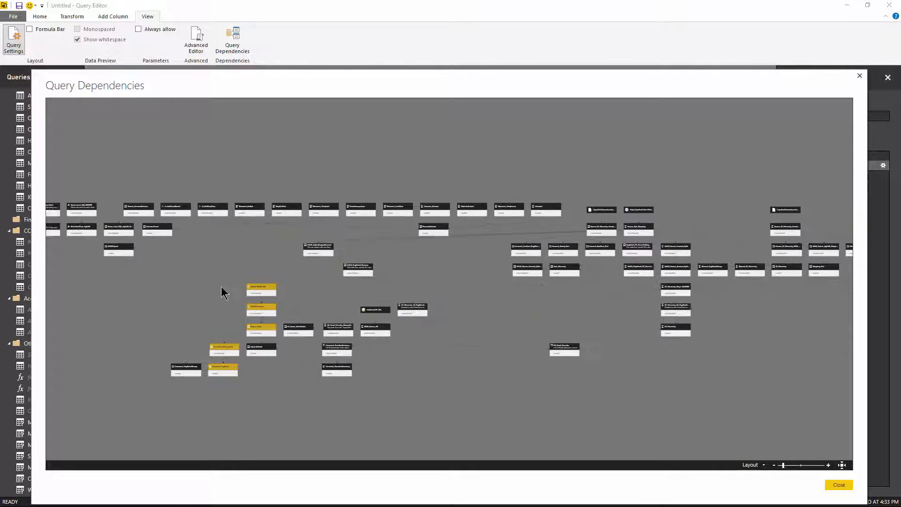
left_click_drag(601, 365, 554, 378)
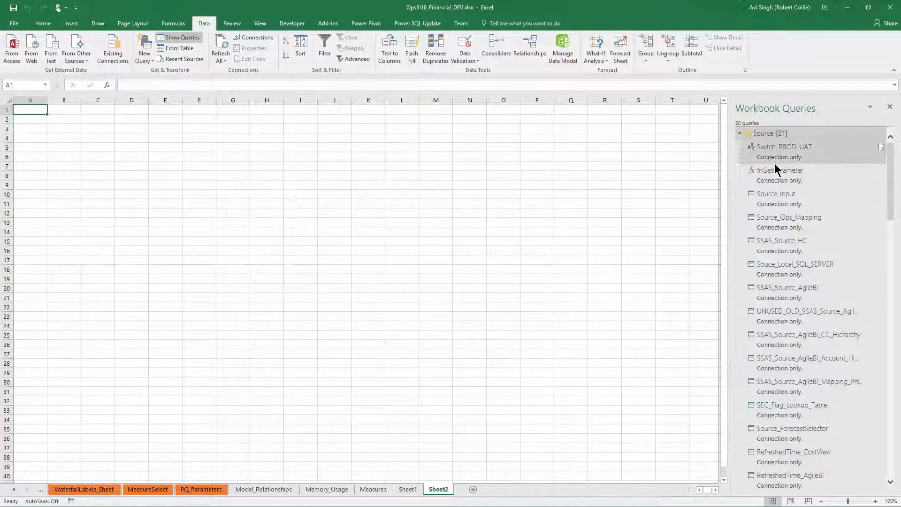
Step: Show the Measures sheet and select the Waterfall_Measure entry in cell A215
left_click(373, 489)
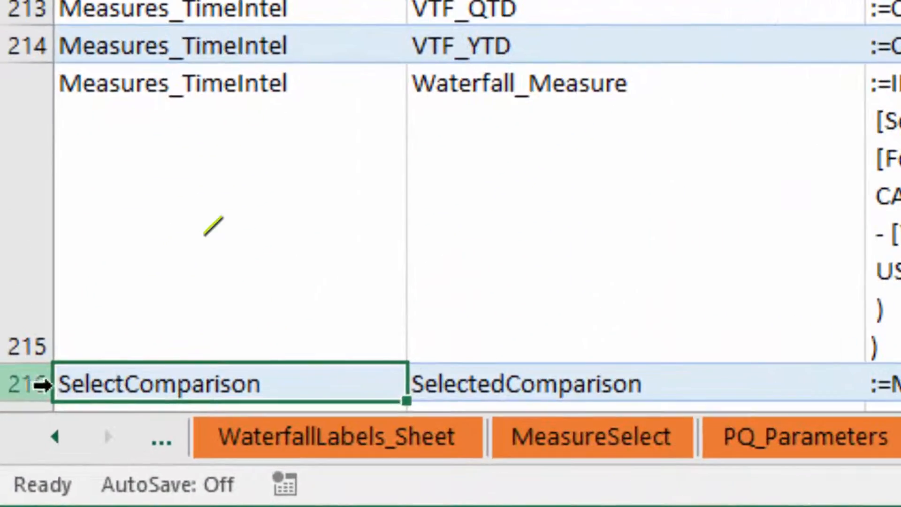
left_click(94, 435)
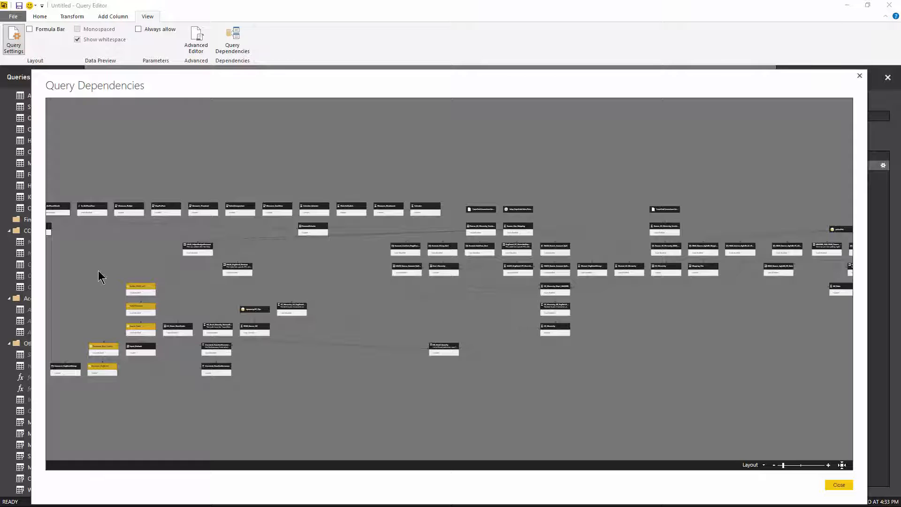
left_click_drag(101, 277, 141, 272)
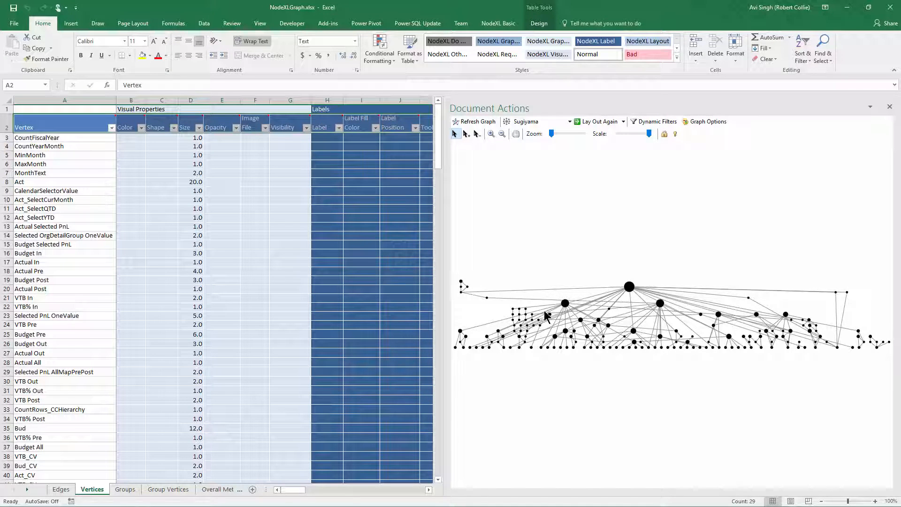
Step: Highlight the Act, Bud, Fcst and VTB measure vertices in turn to show each one's dependency links in red
left_click(629, 286)
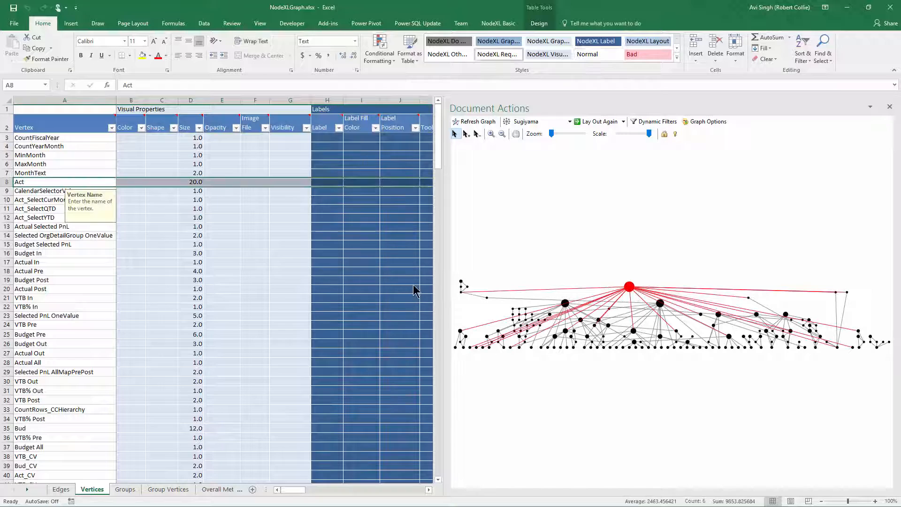
left_click(565, 304)
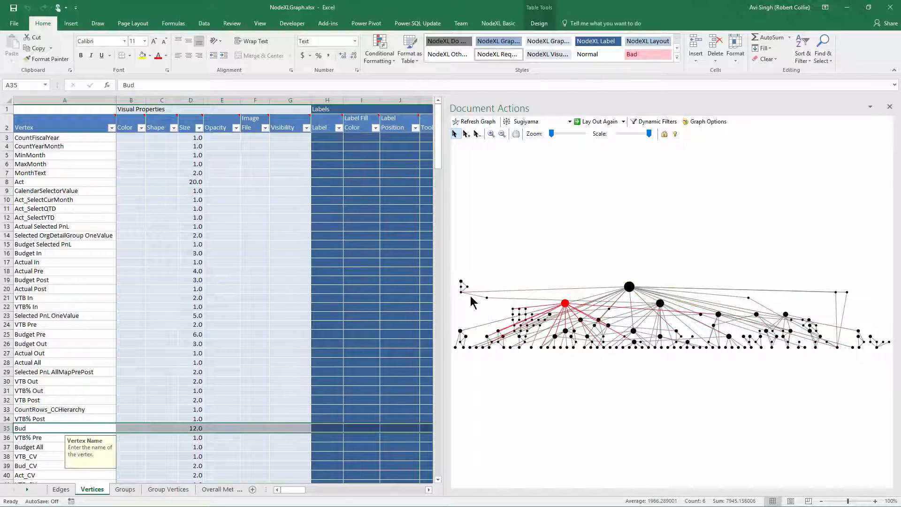
left_click(658, 304)
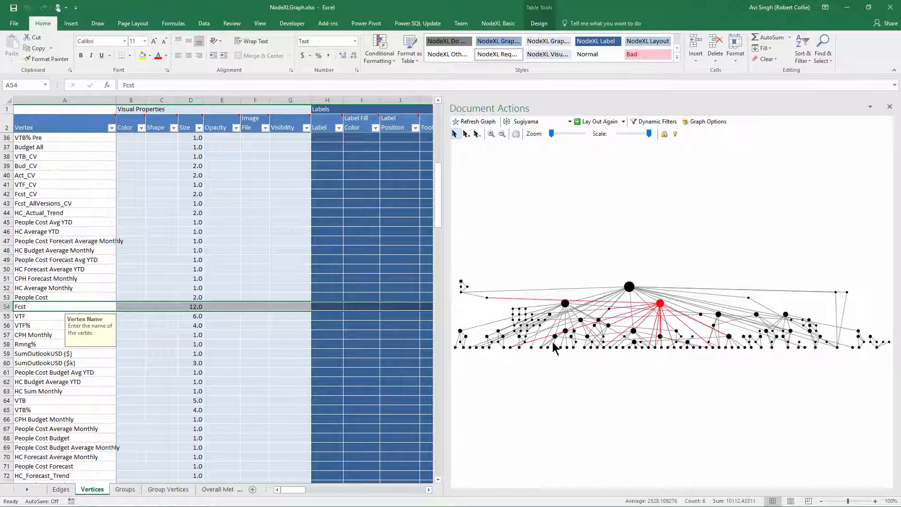
left_click(567, 334)
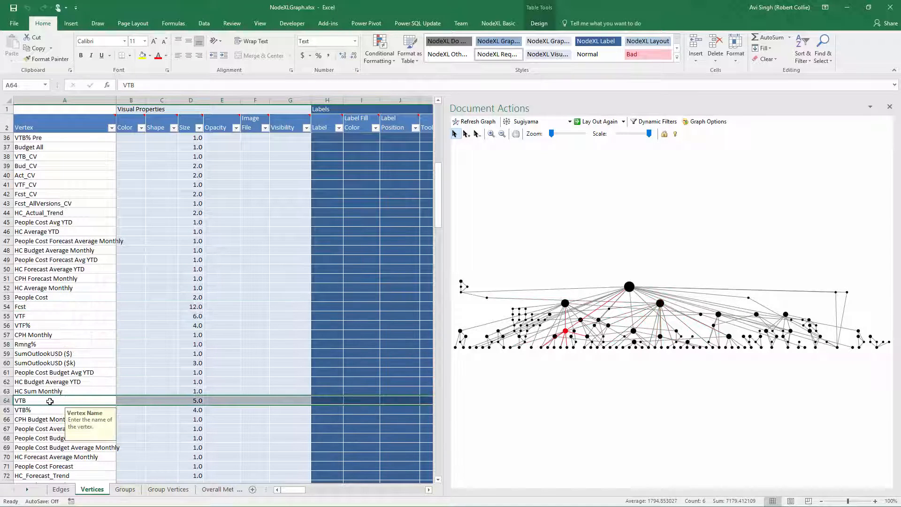